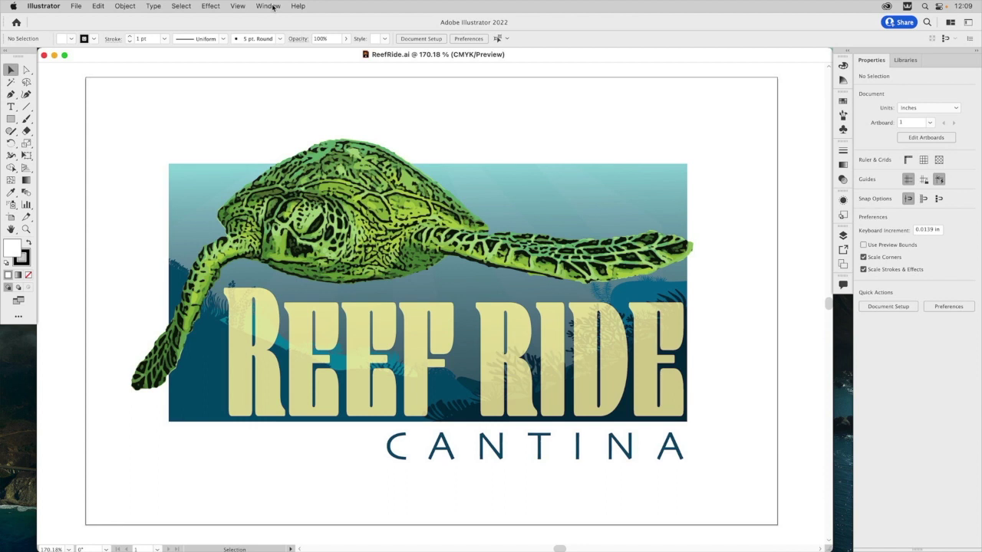
Enclose the workspace in the Application Frame and switch the Tools panel to one column and back to two
click(274, 7)
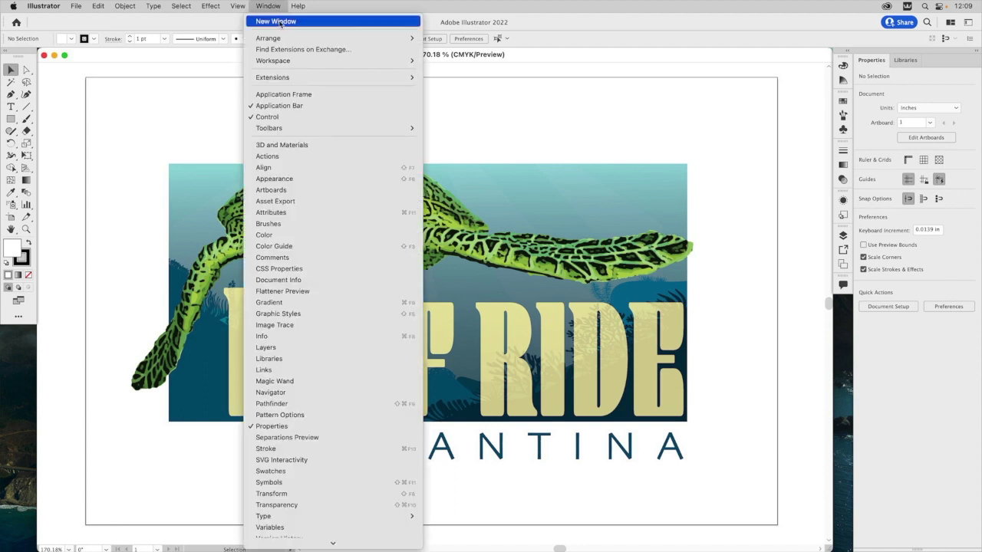
click(291, 95)
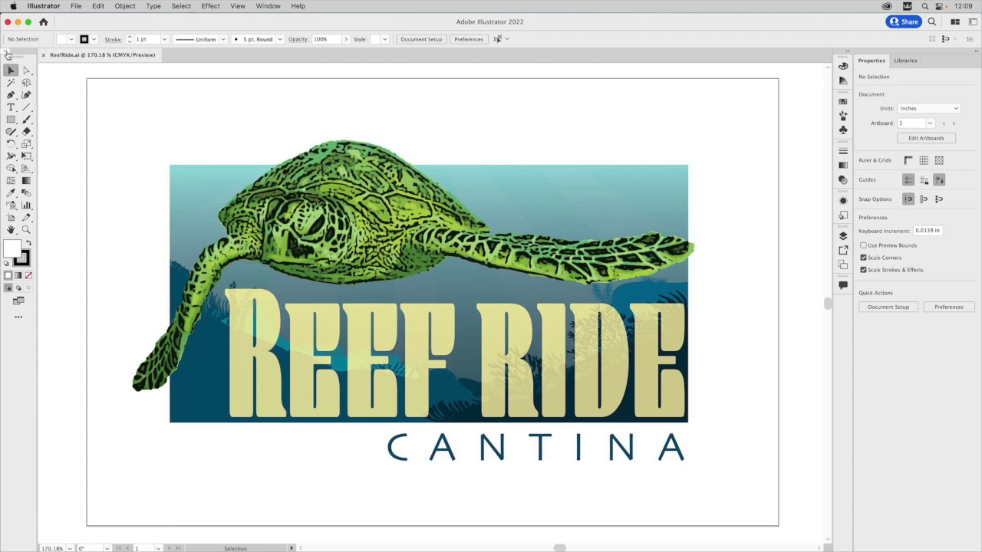
click(7, 53)
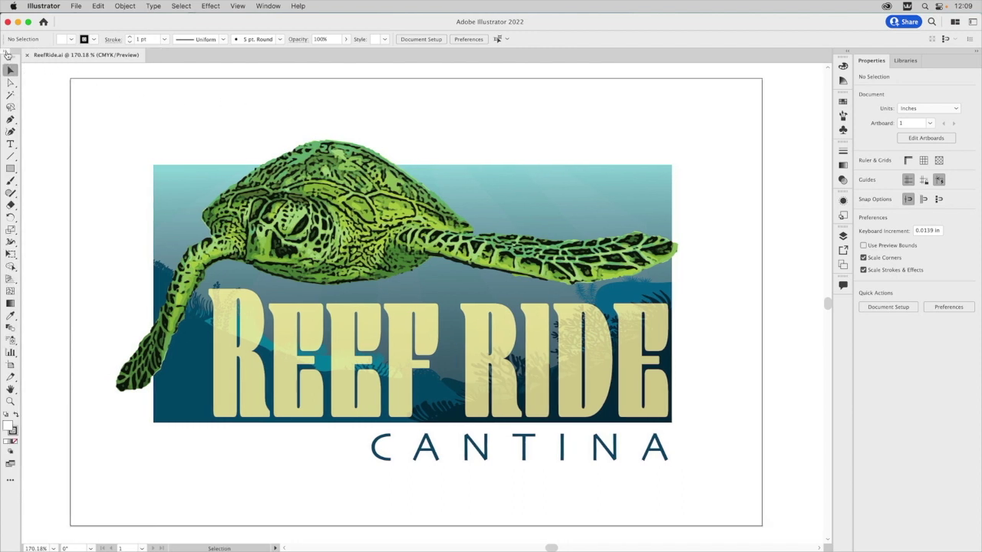
click(7, 54)
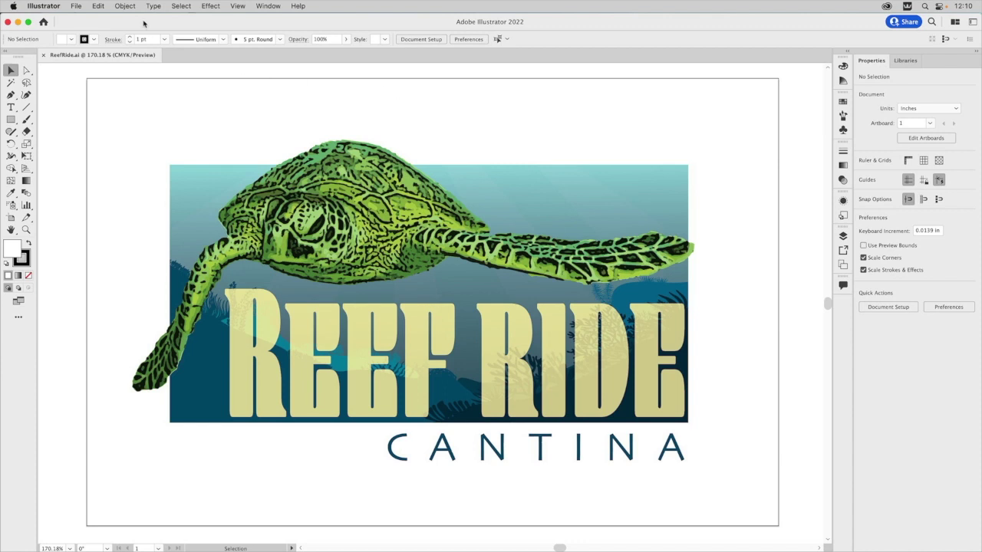
Open CowMoon.ai and WestPortal Fog.ai together from the Desktop
click(80, 6)
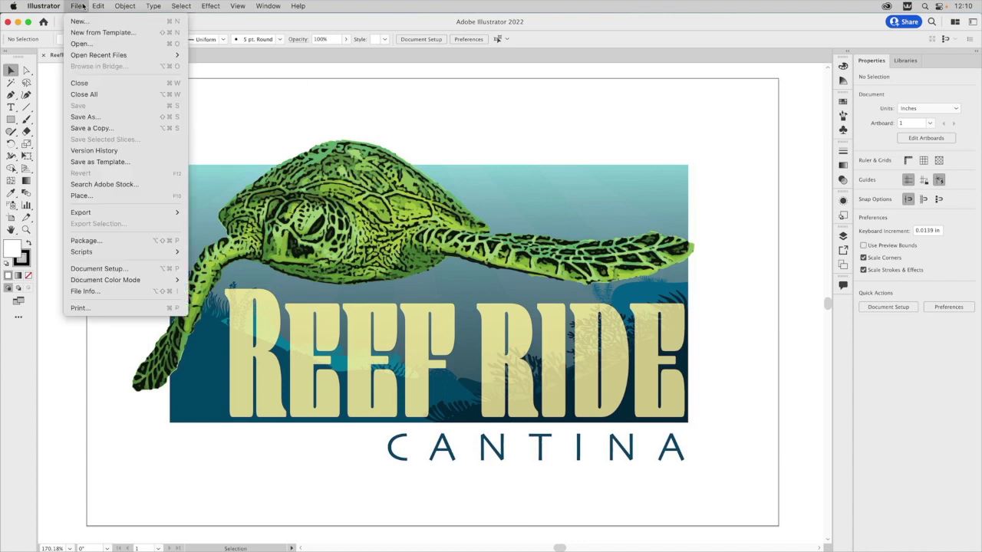
click(83, 44)
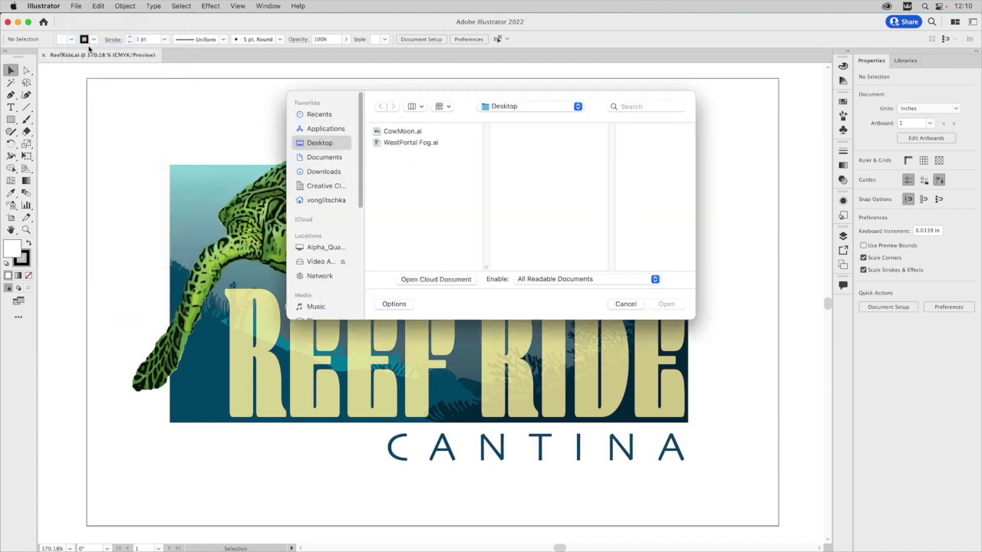
click(387, 135)
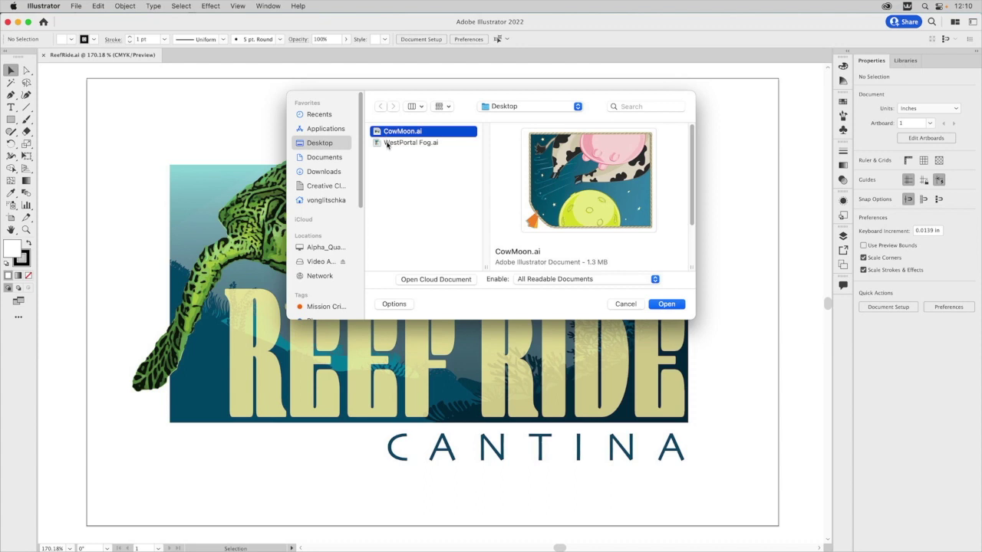
shift+click(386, 144)
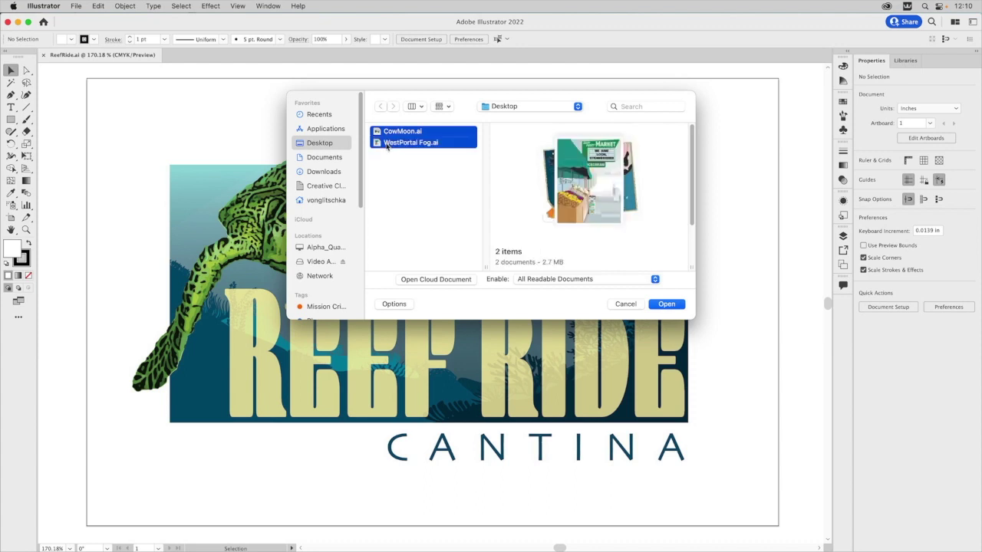
click(666, 304)
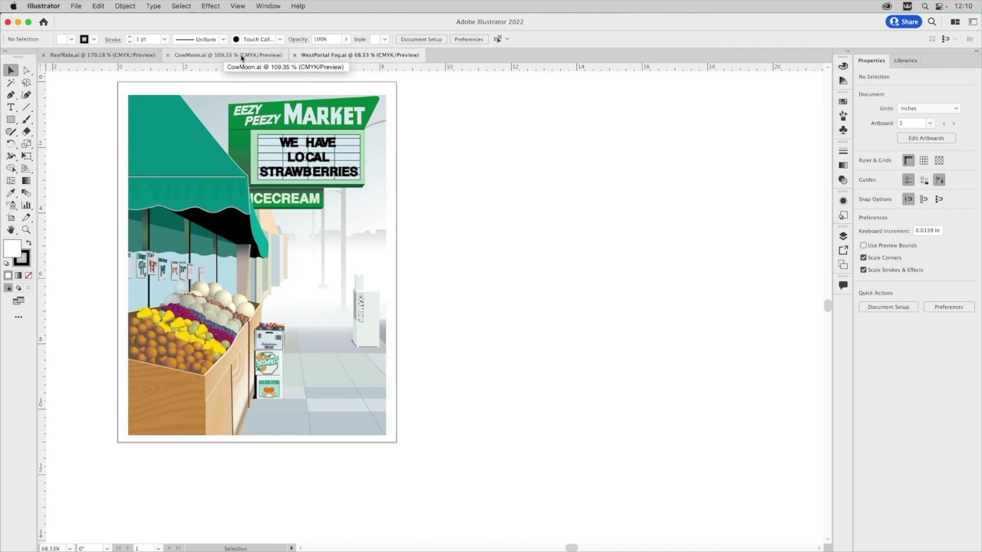
Switch between the CowMoon and ReefRide tabs, then pull CowMoon out into a floating window
click(242, 56)
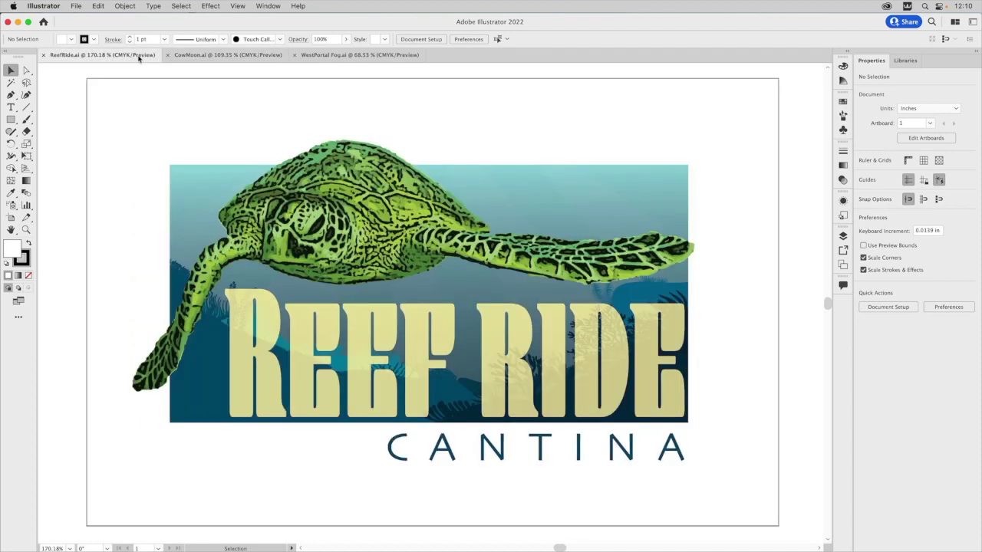
click(139, 57)
click(252, 57)
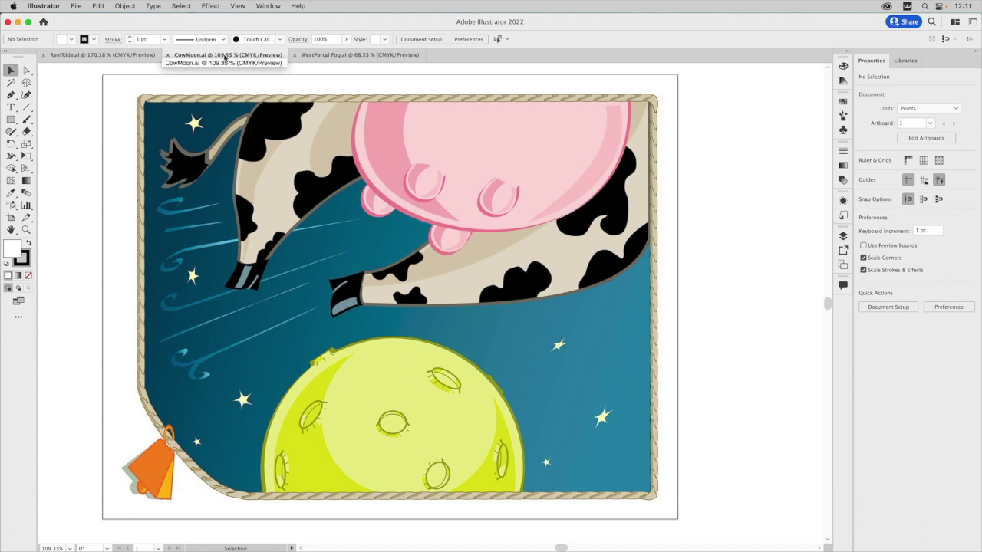
mouse_move(224, 56)
mouse_down()
mouse_move(340, 121)
mouse_move(425, 99)
mouse_move(422, 89)
mouse_move(370, 82)
mouse_move(158, 87)
mouse_move(296, 81)
mouse_move(274, 92)
mouse_move(244, 84)
mouse_up()
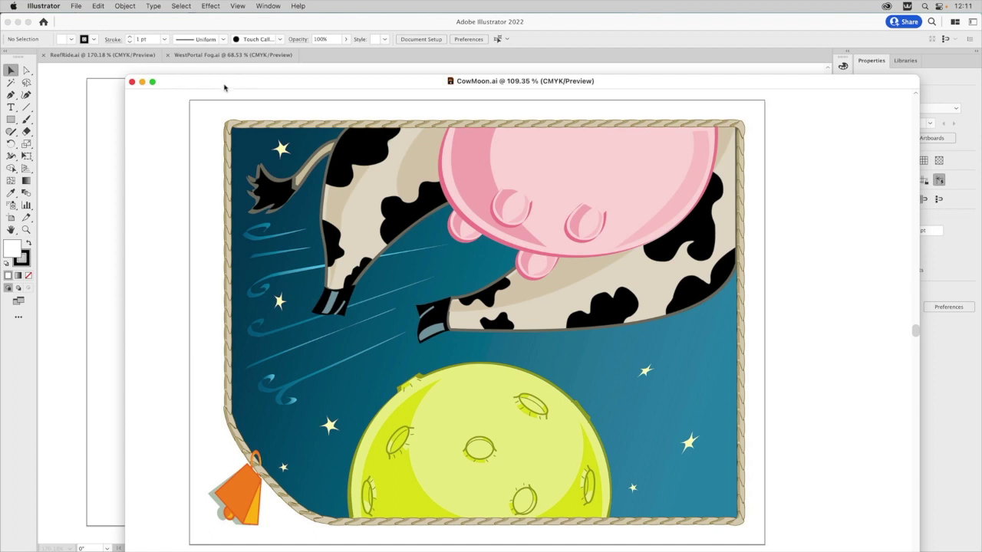
Dock the floating CowMoon window back as a tab and move WestPortal Fog to the front
drag(229, 86, 232, 92)
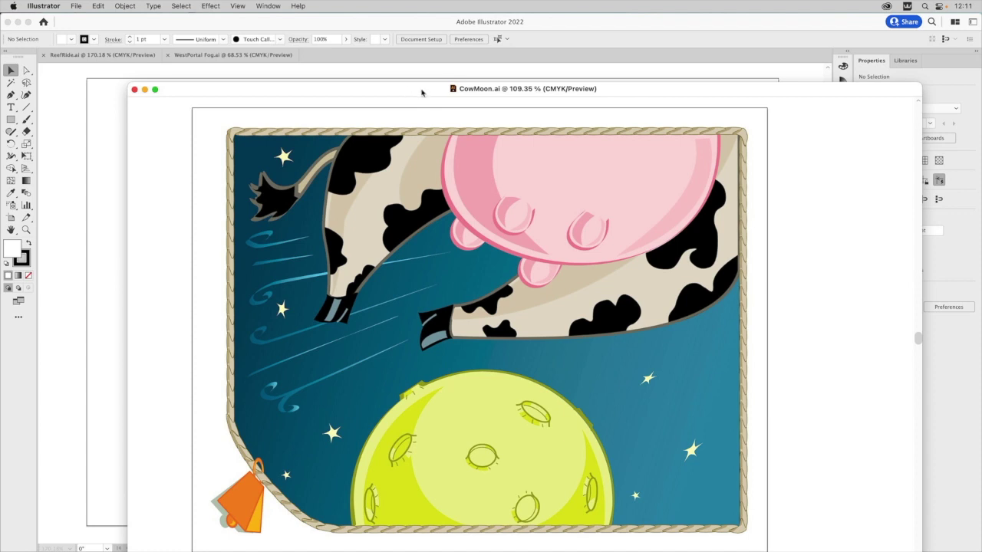
drag(421, 93, 306, 61)
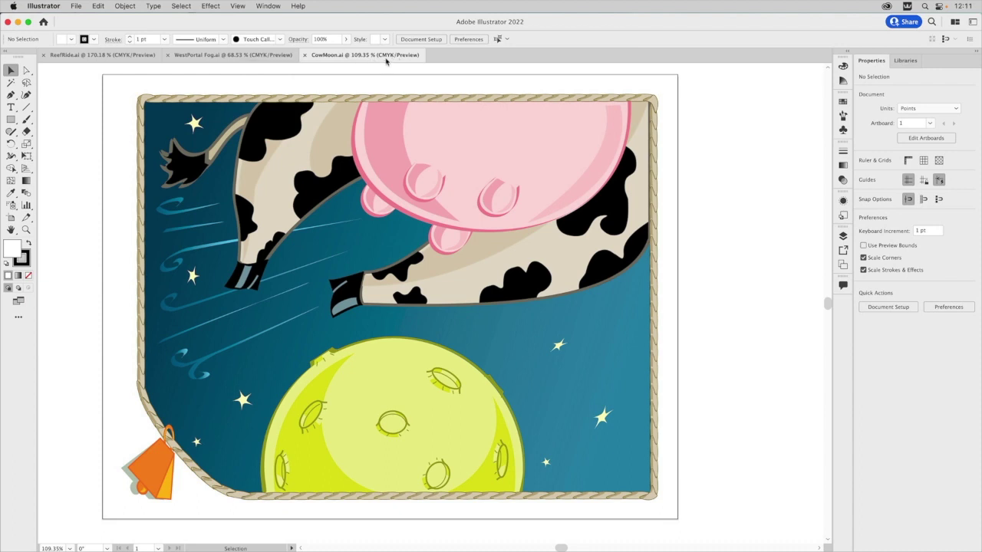
drag(385, 61, 248, 59)
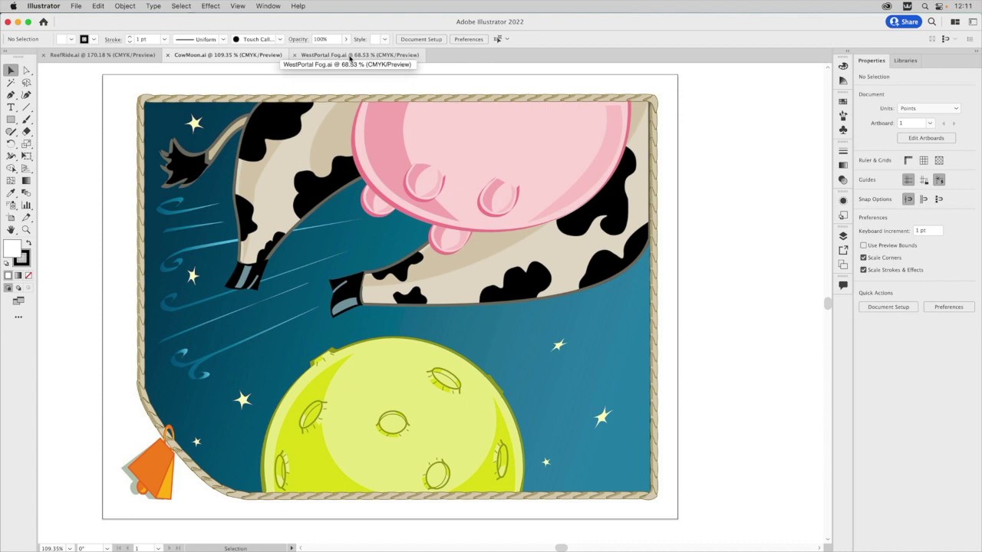
click(379, 56)
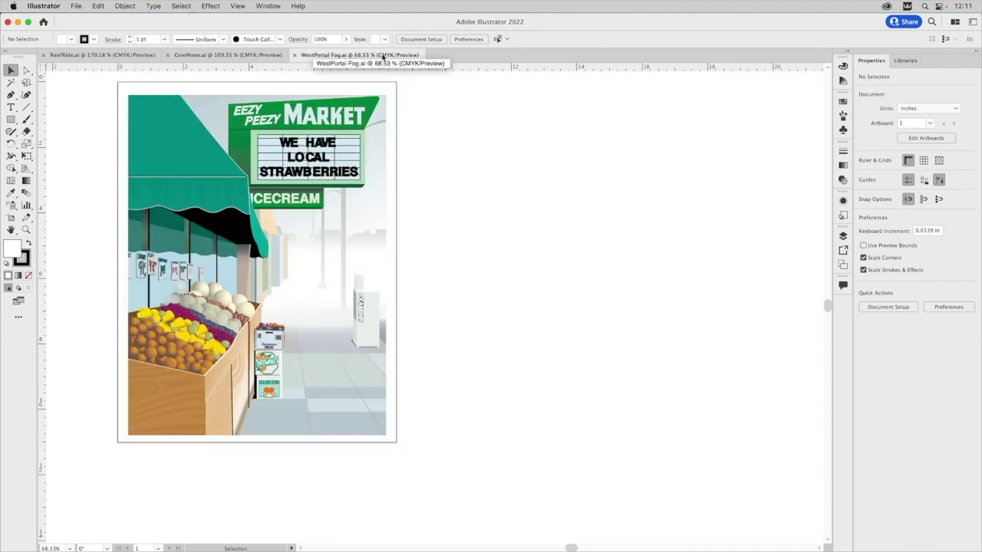
drag(383, 57, 133, 56)
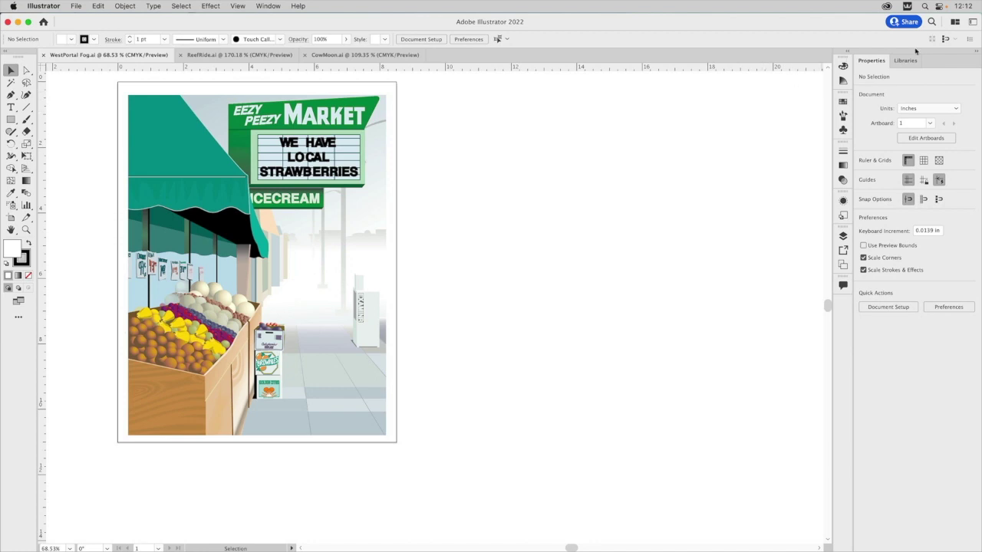
click(955, 23)
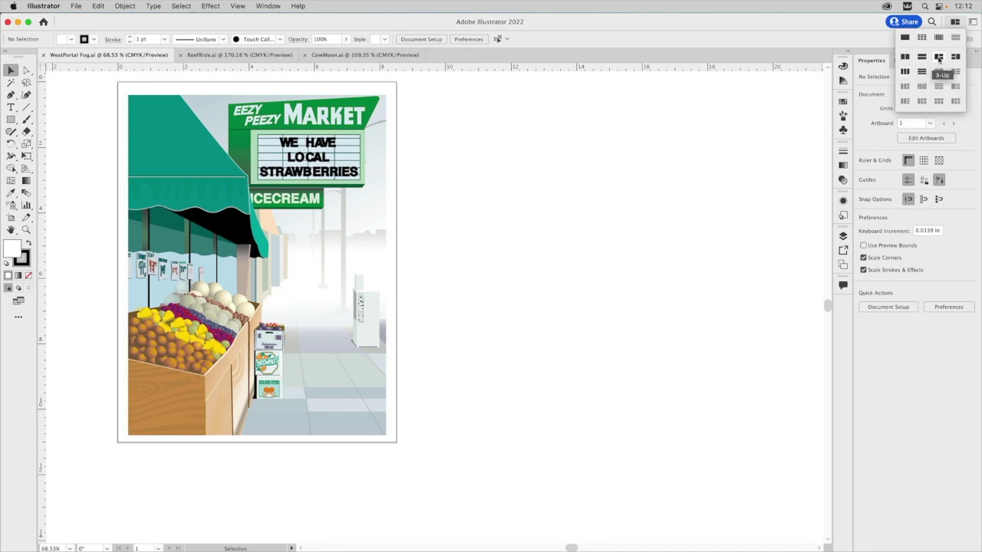
Tile the three documents in a 3-Up layout with WestPortal Fog on the left
click(938, 58)
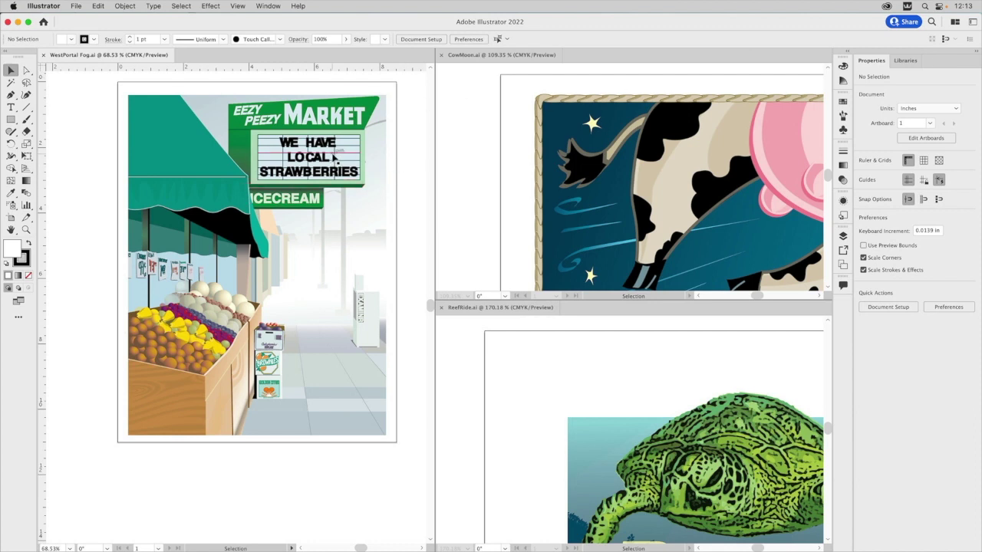
key(space)
Pan the market, cow and turtle artwork within their three panes using the Hand tool
drag(331, 152, 310, 187)
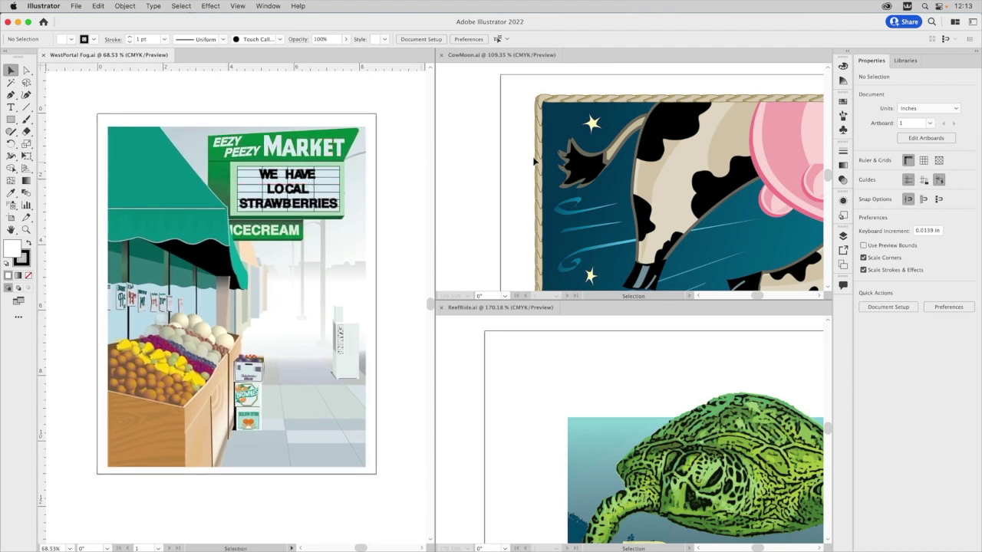
key(space)
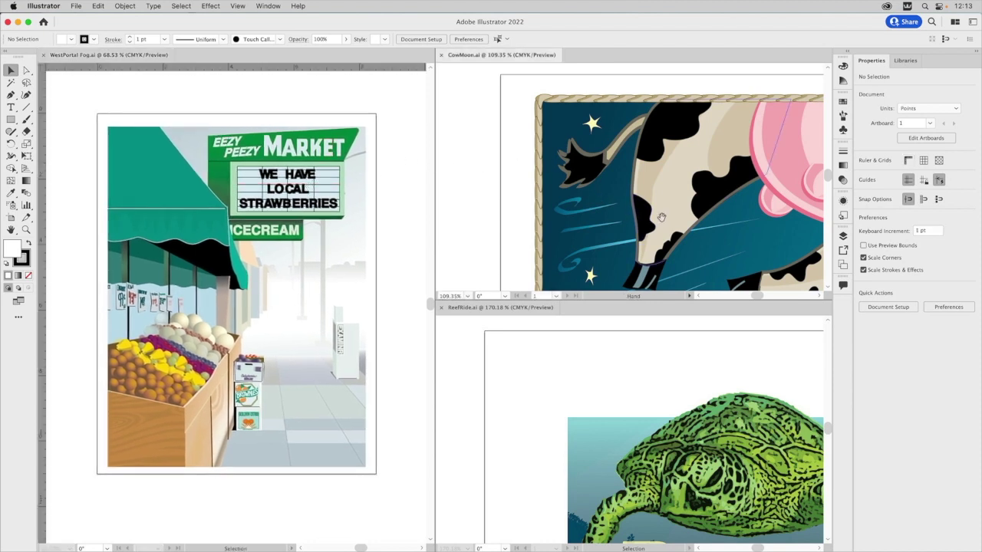
drag(662, 218, 583, 190)
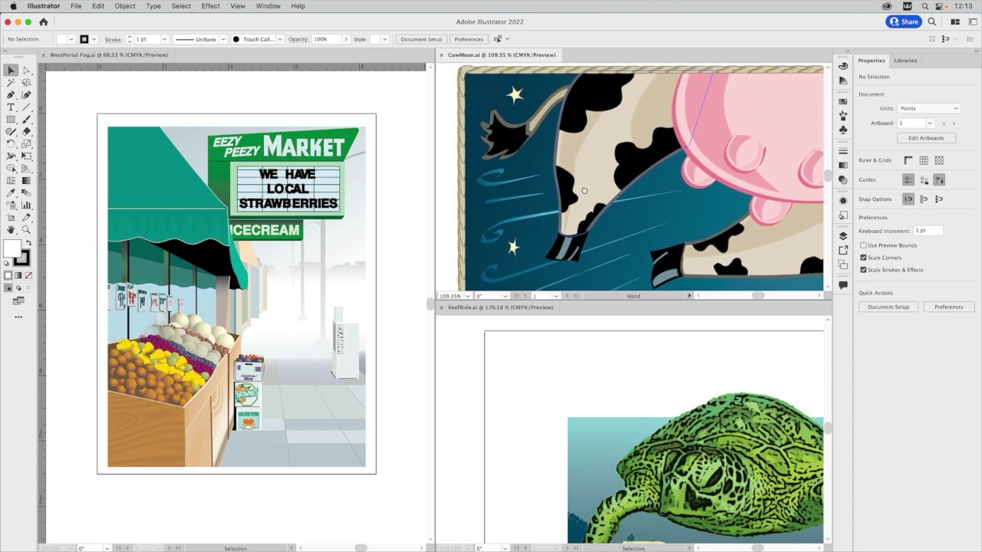
click(658, 442)
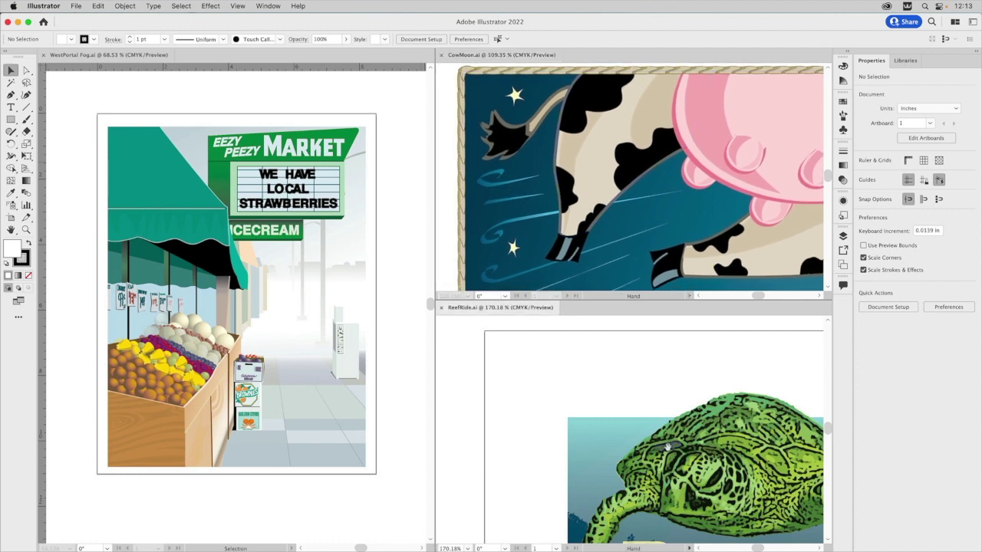
drag(667, 448, 574, 381)
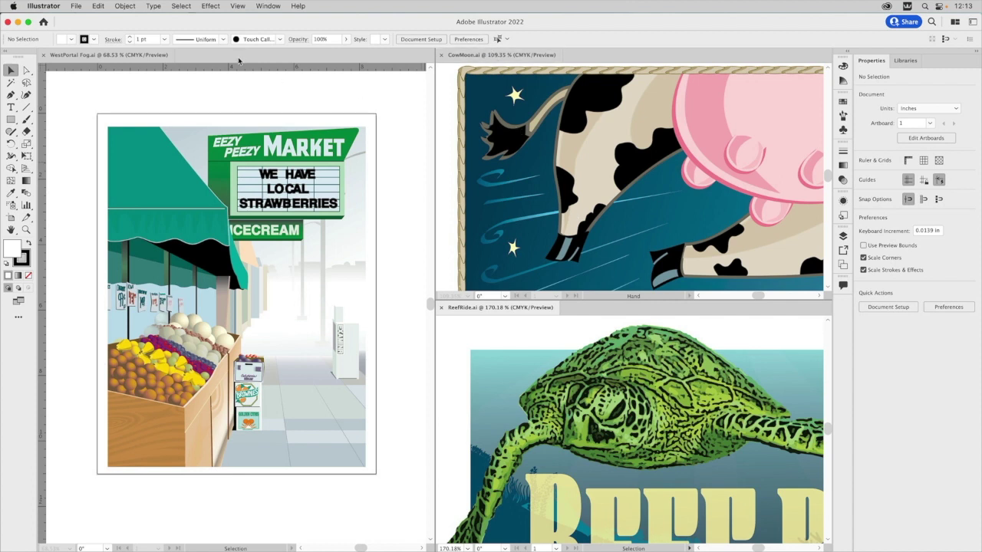
click(266, 7)
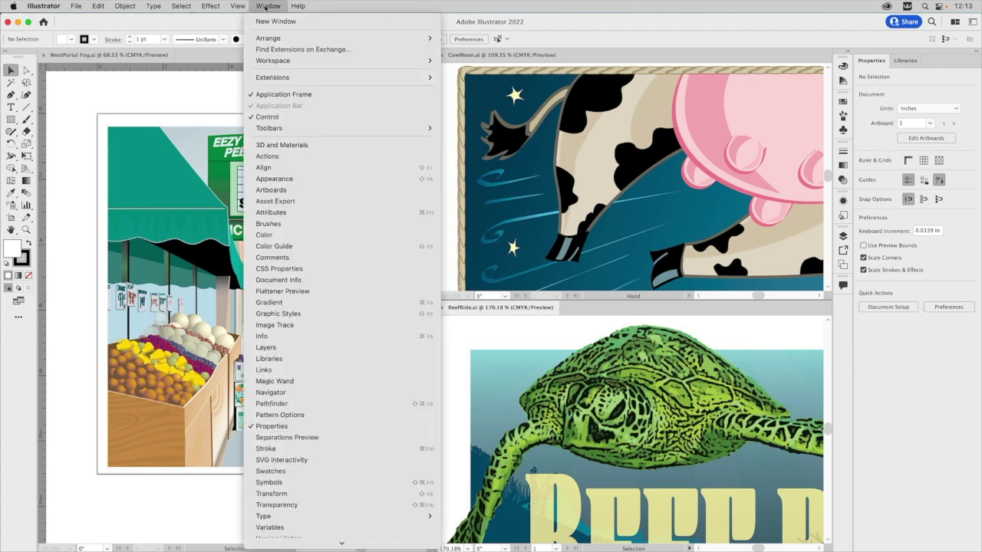
Consolidate All Windows back into tabs, then cycle the tabs, ending on WestPortal Fog.ai
mouse_move(275, 40)
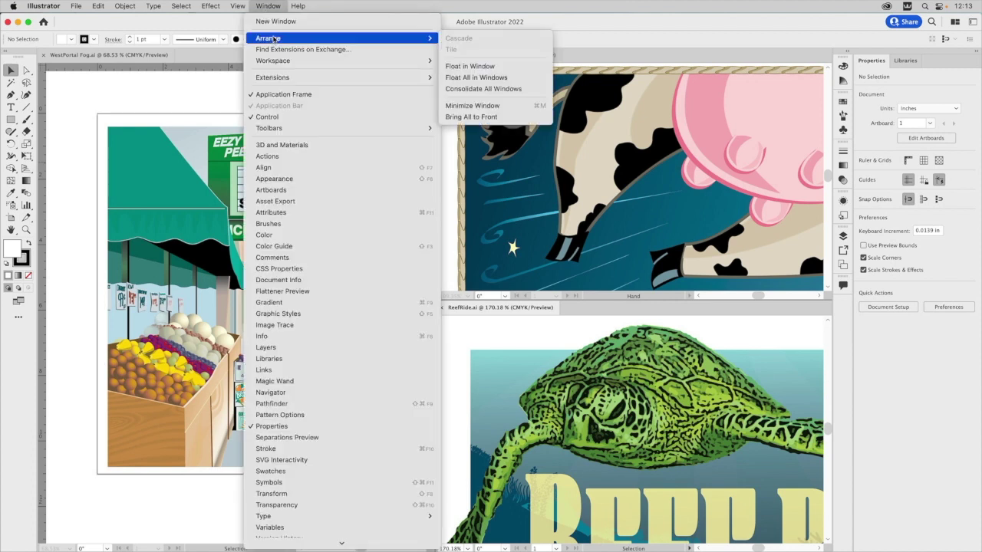
click(497, 90)
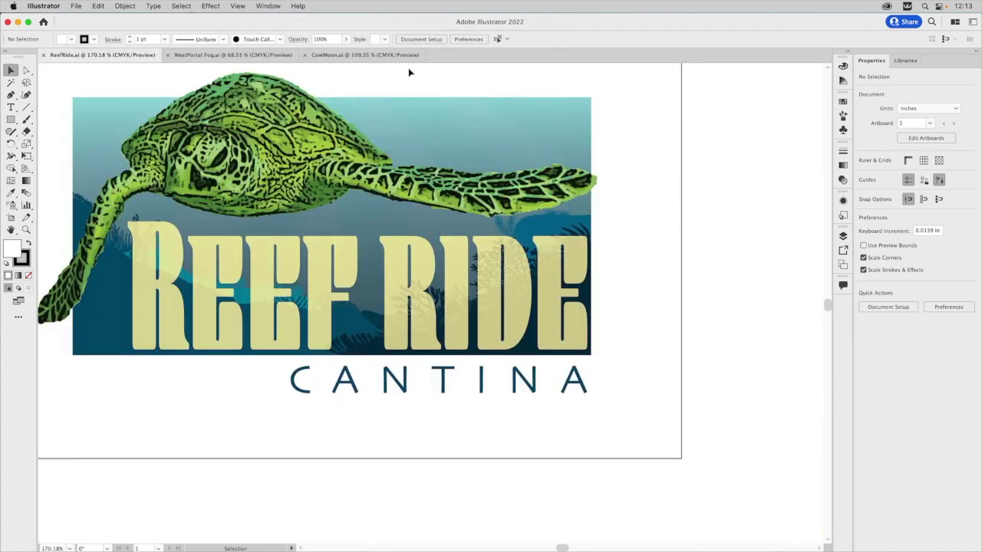
click(204, 55)
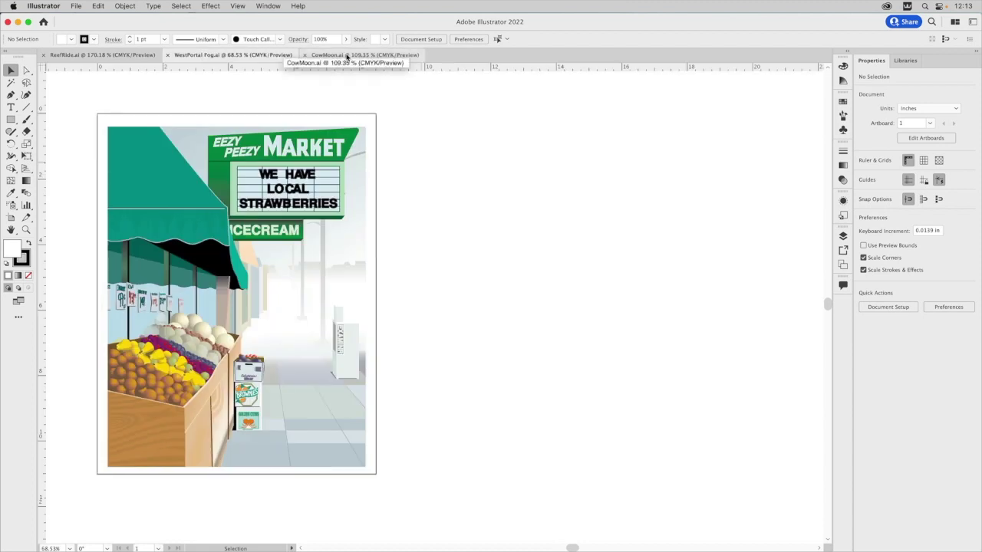
click(347, 55)
click(247, 55)
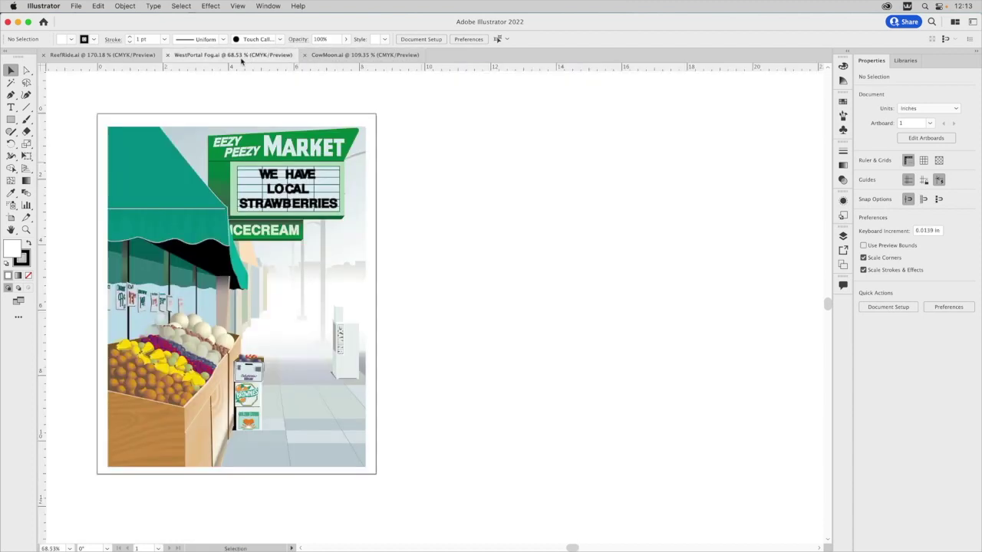